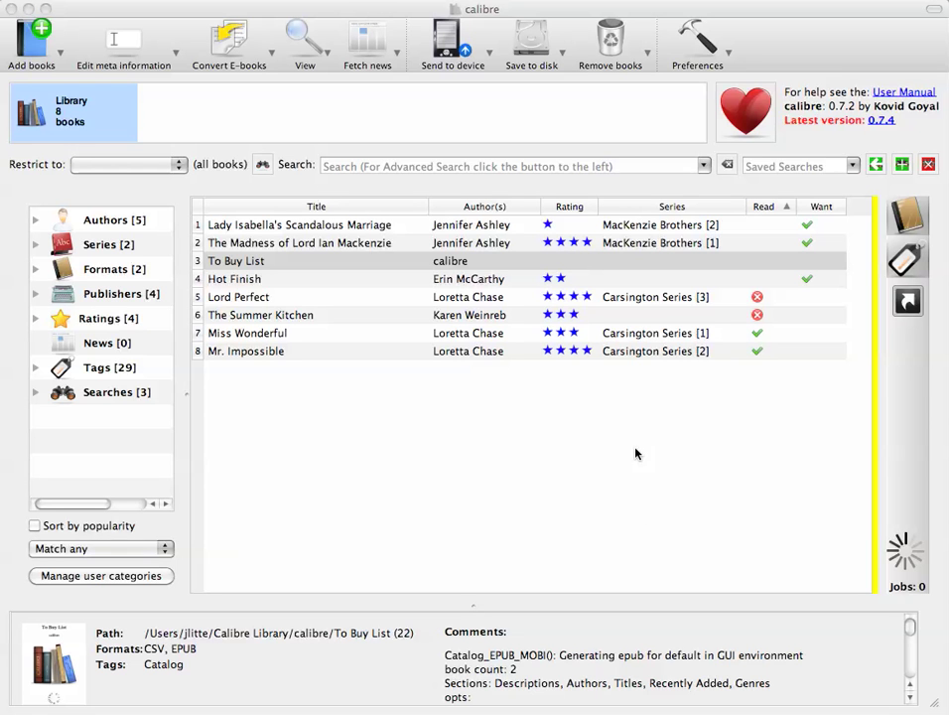
- Inspect Lady Isabella's Scandalous Marriage in the metadata editor and title edit, leaving it unchanged
left_click(294, 230)
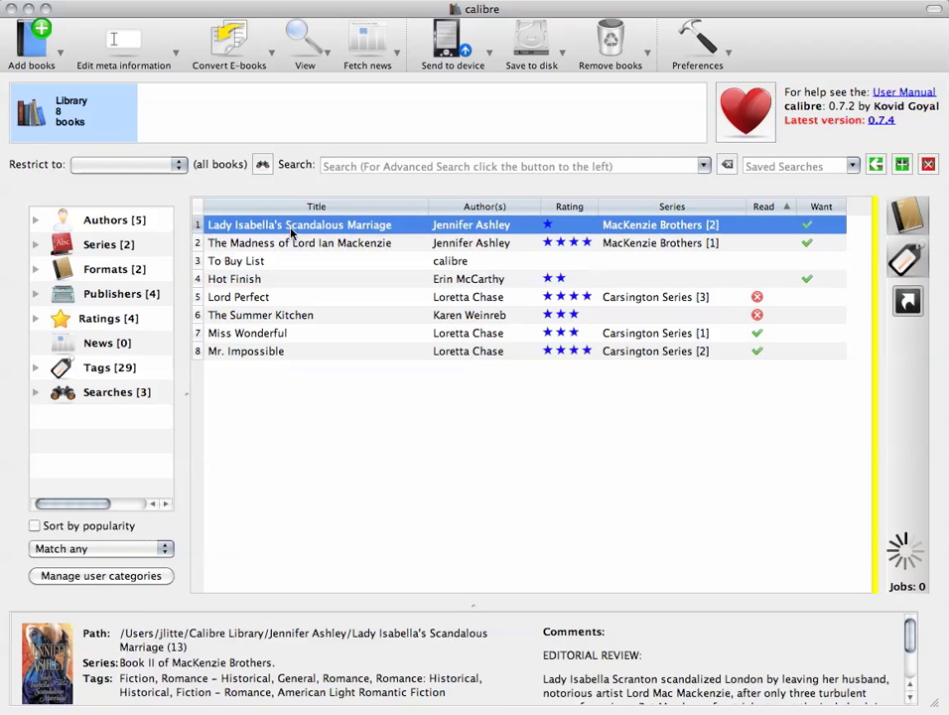
left_click(119, 44)
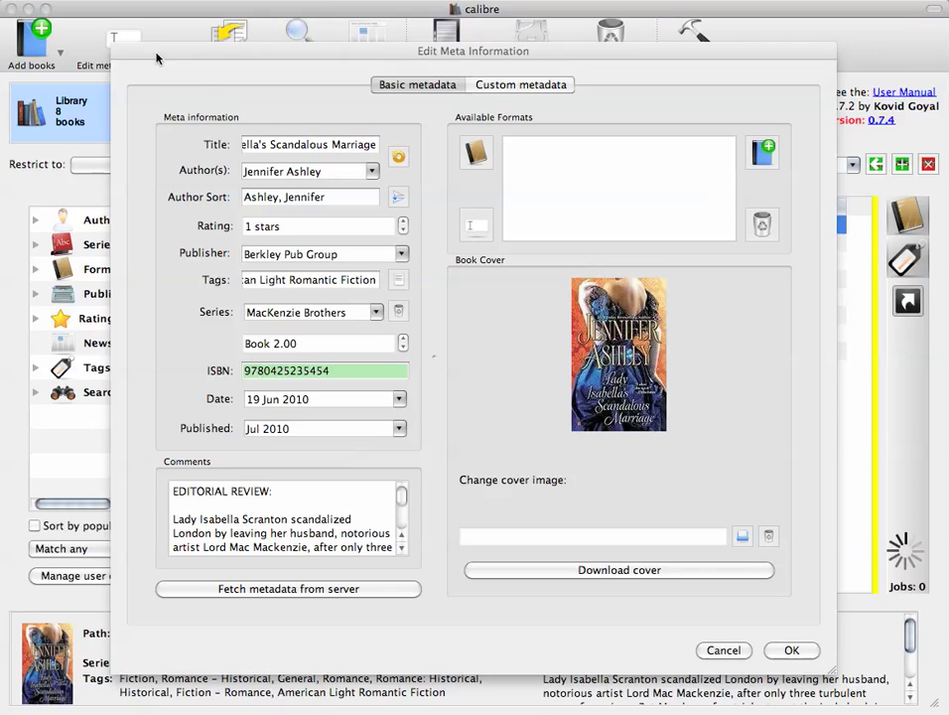
left_click(709, 650)
double_click(338, 224)
left_click(516, 395)
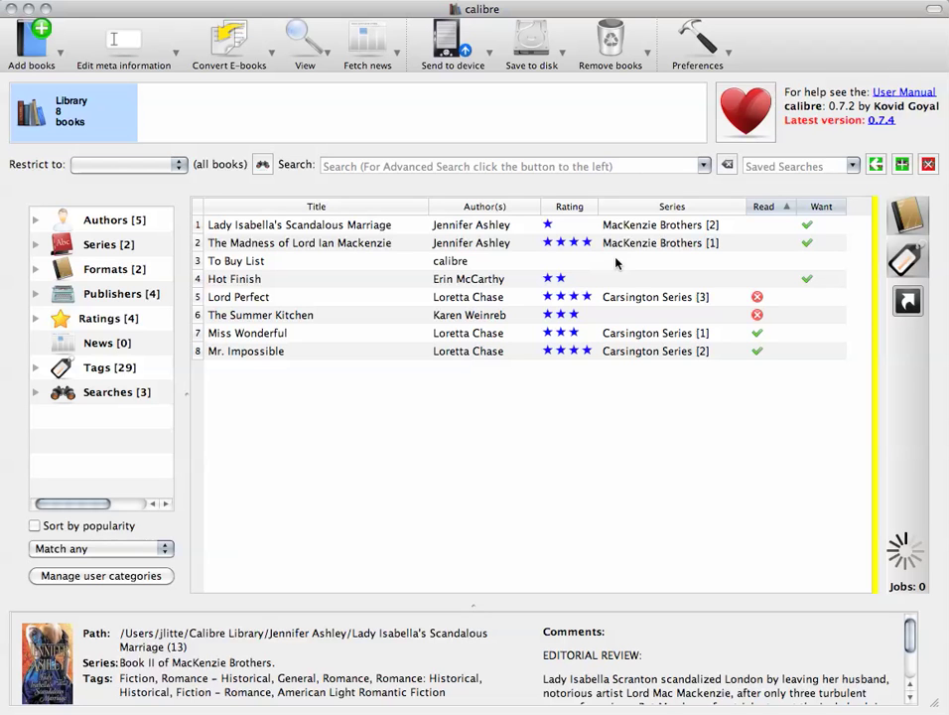
- Review the custom Read column's settings in Preferences without changing anything
key("ctrl+p")
left_click(198, 188)
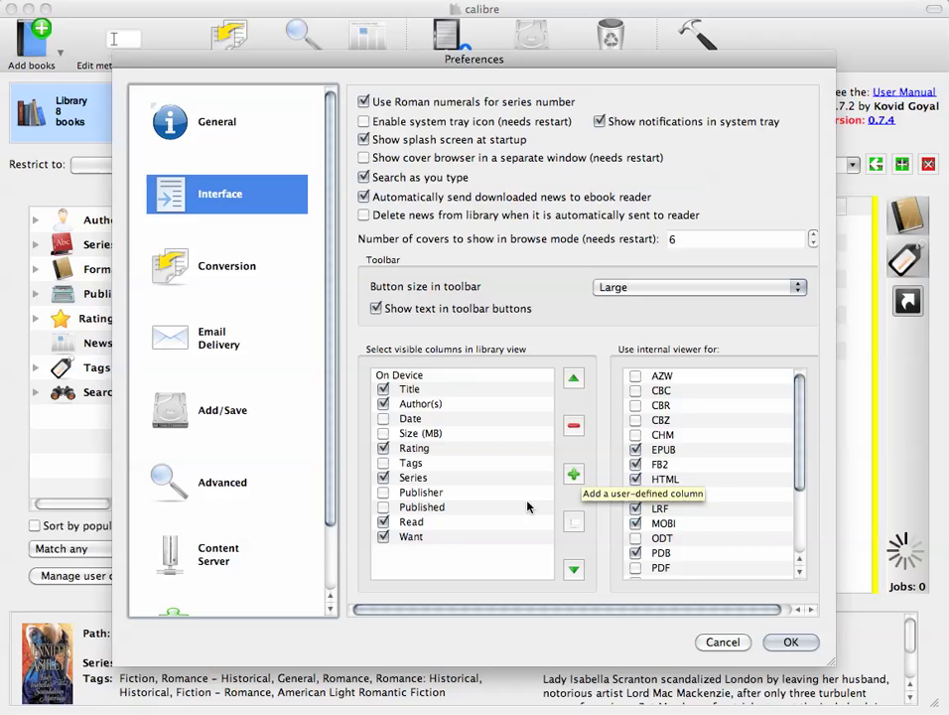
left_click(457, 523)
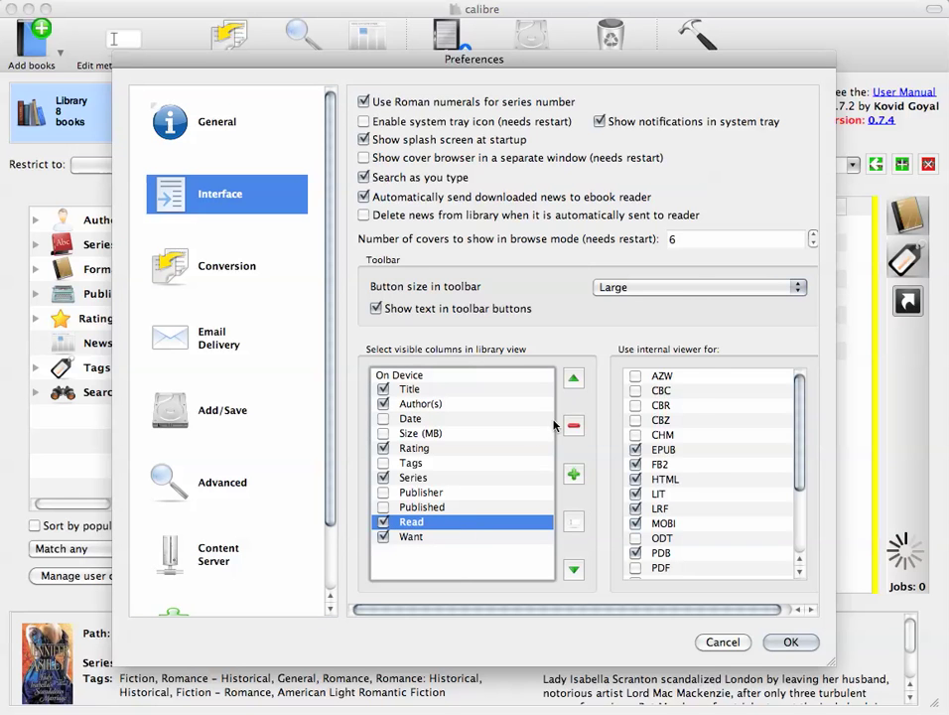
left_click(576, 525)
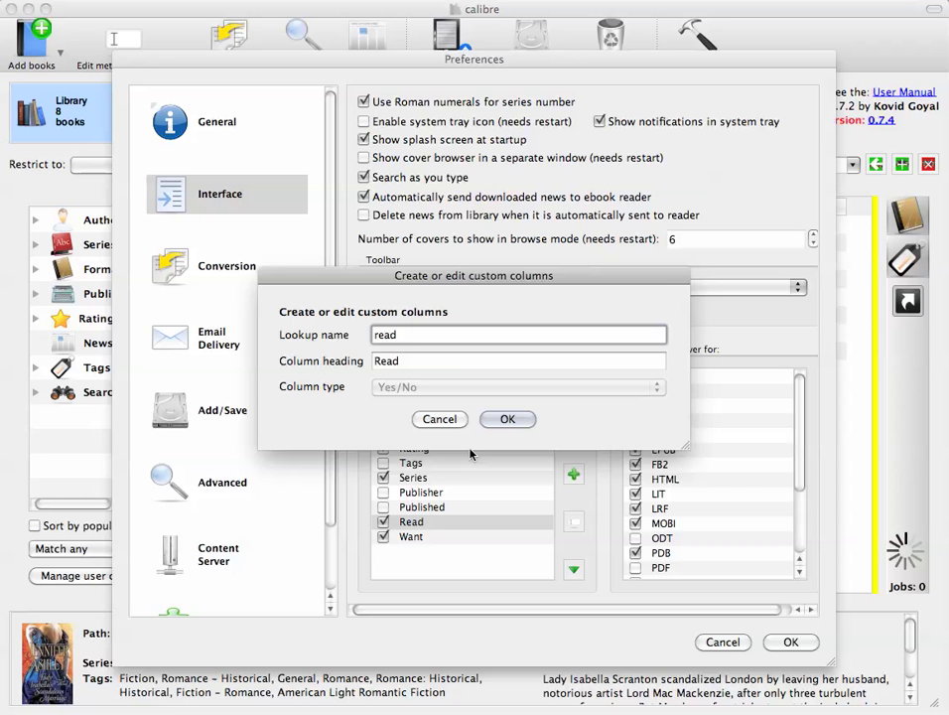
left_click(441, 420)
left_click(723, 642)
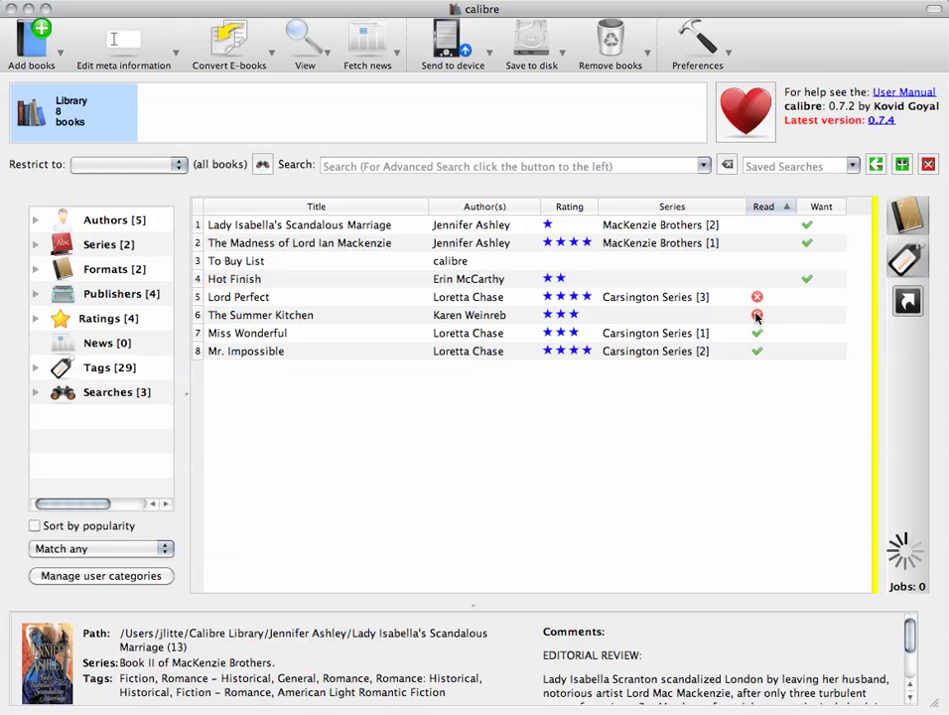
- View the details of Lady Isabella's Scandalous Marriage, Lord Perfect and Miss Wonderful
left_click(756, 226)
left_click(757, 299)
left_click(757, 338)
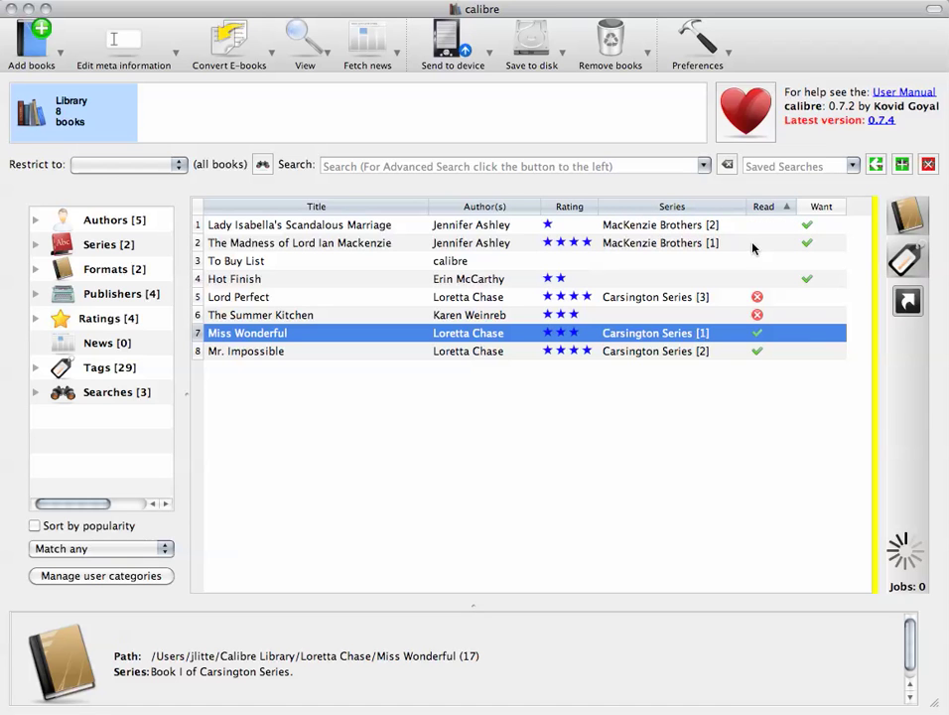
- Search the library for #Read:false, then for #want:yes
left_click(541, 166)
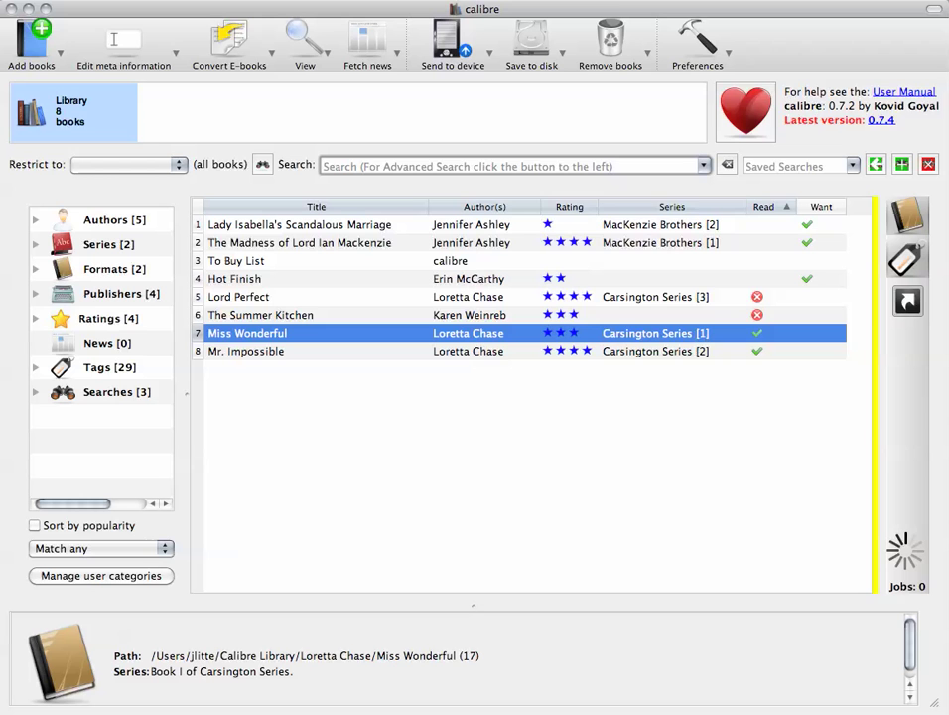
type("#Read:false")
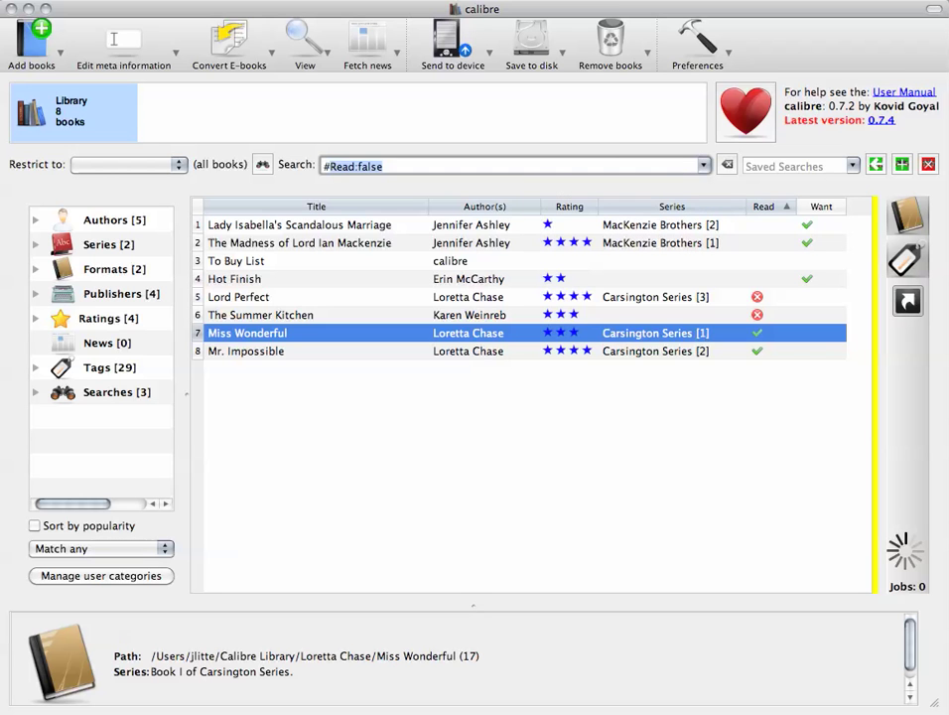
key("Return")
type("want")
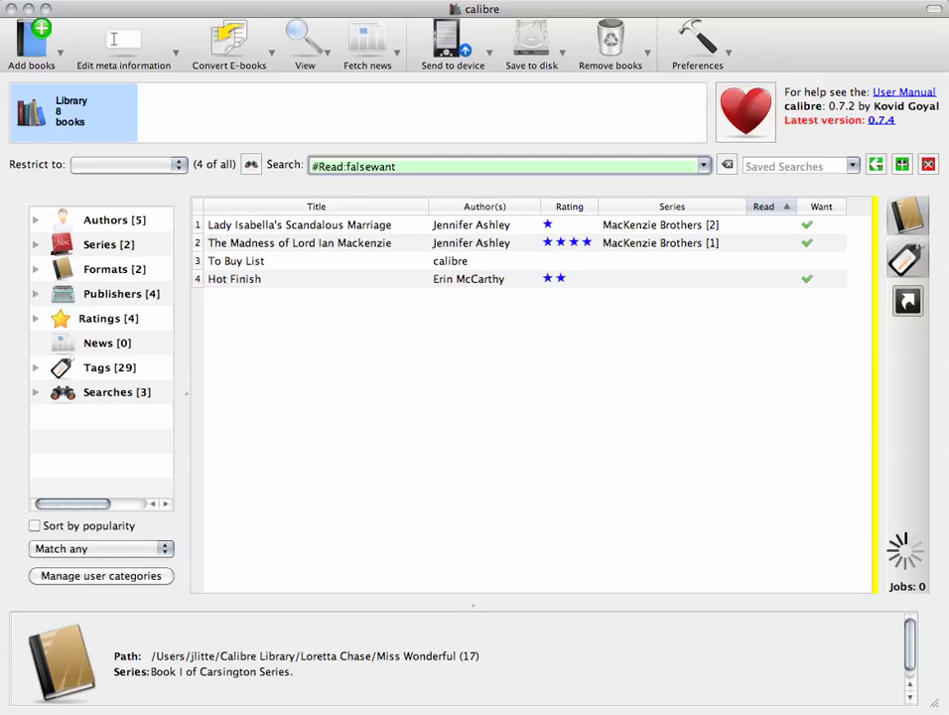
key("BackSpace")
key("BackSpace")
key("BackSpace")
key("BackSpace")
key("BackSpace")
key("BackSpace")
key("BackSpace")
key("BackSpace")
key("BackSpace")
key("BackSpace")
key("BackSpace")
key("BackSpace")
key("BackSpace")
key("BackSpace")
type("want:yes")
key("Return")
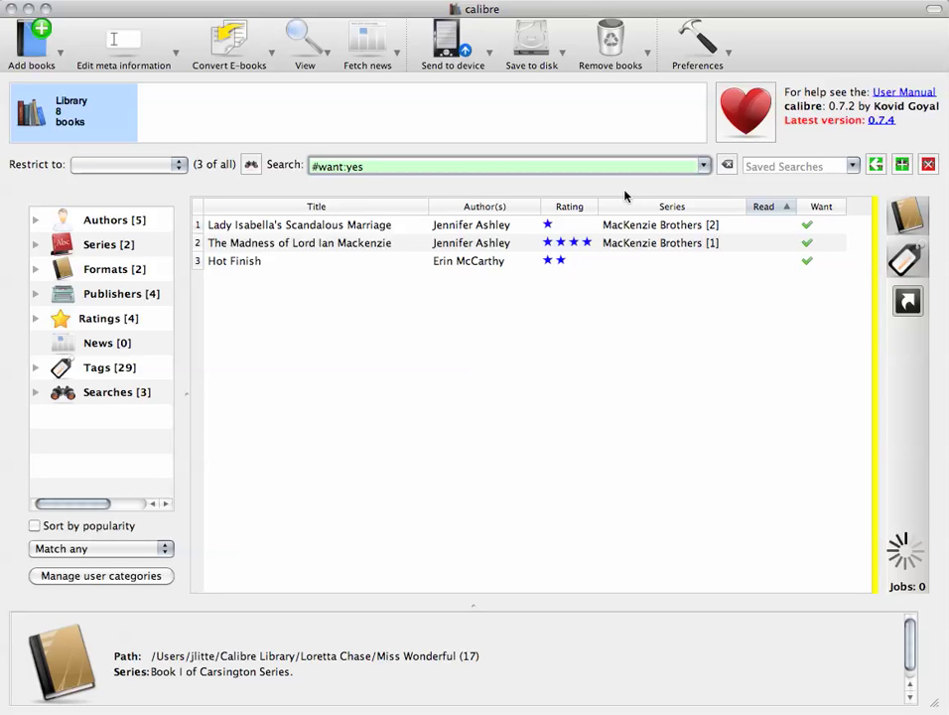
- Save the current search as 'To Buy List', then apply the TBR saved search
left_click(799, 165)
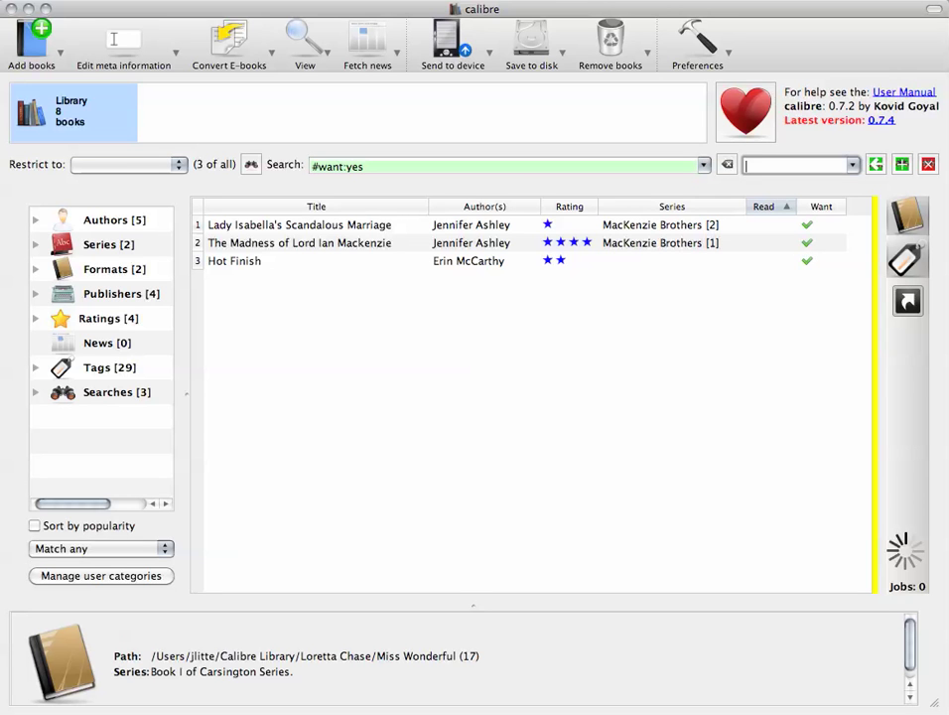
type("To Buy List")
left_click(877, 166)
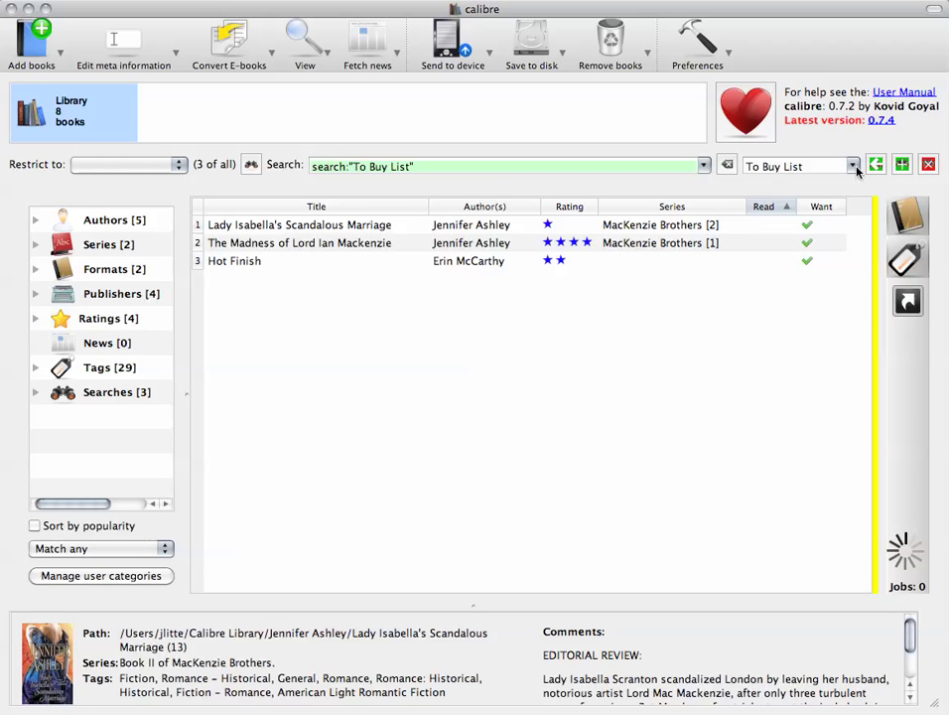
left_click(851, 166)
left_click(841, 194)
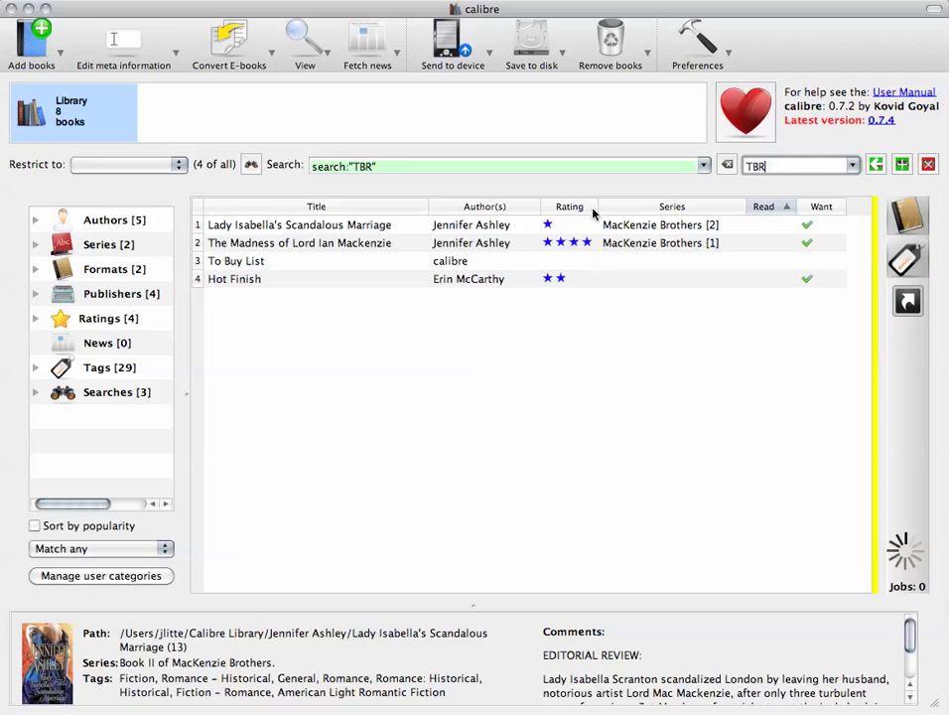
- Recall the #Read:false query, run it, and start saving it as a named search
left_click(761, 227)
key("ctrl+f")
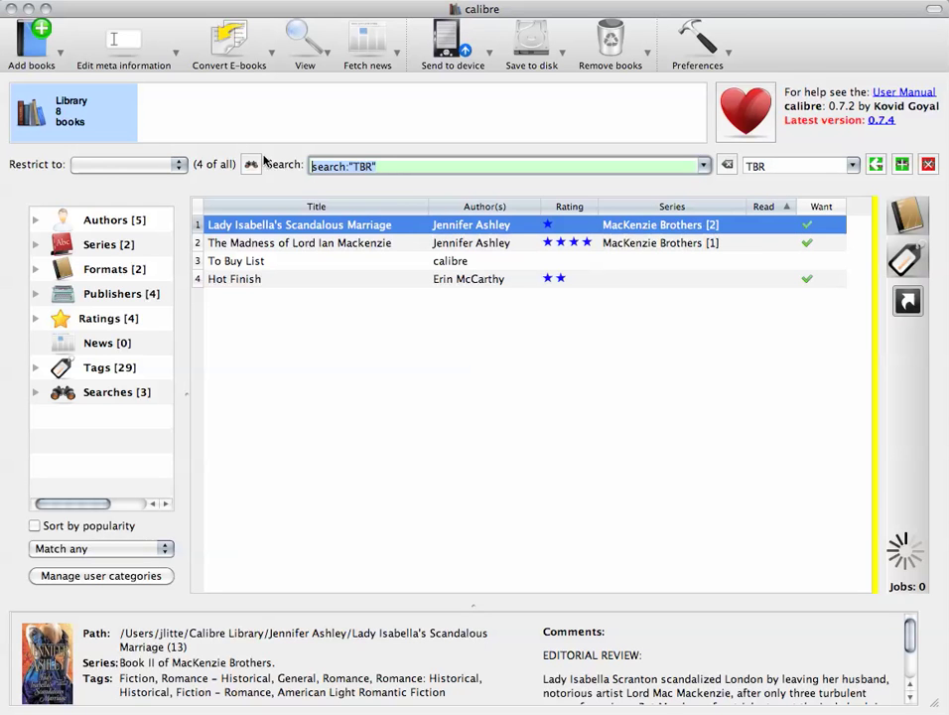
key("Down")
key("Down")
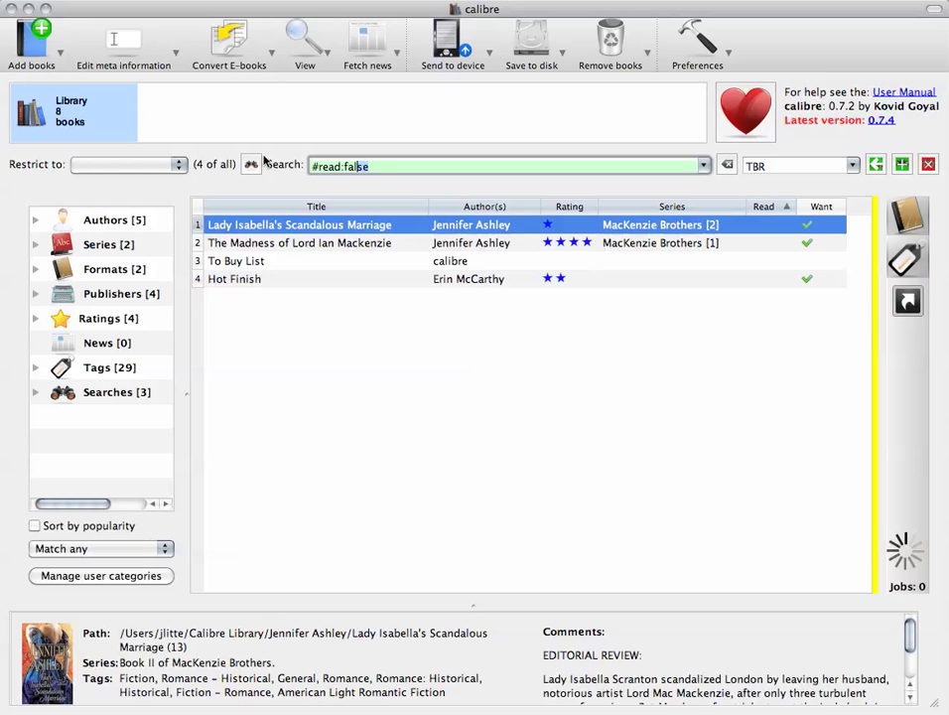
key("Return")
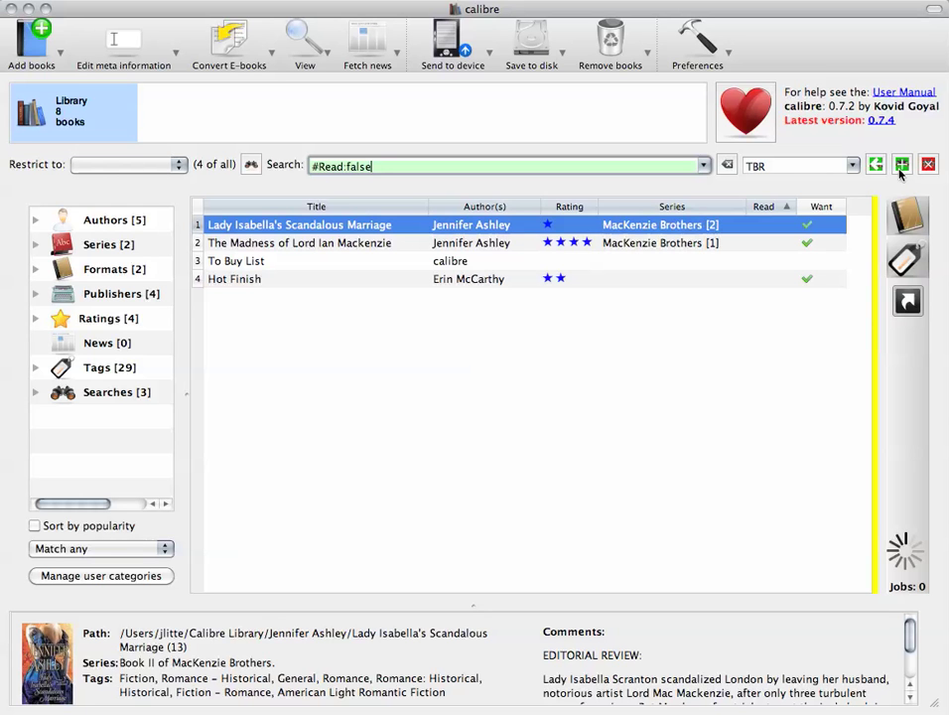
left_click(902, 165)
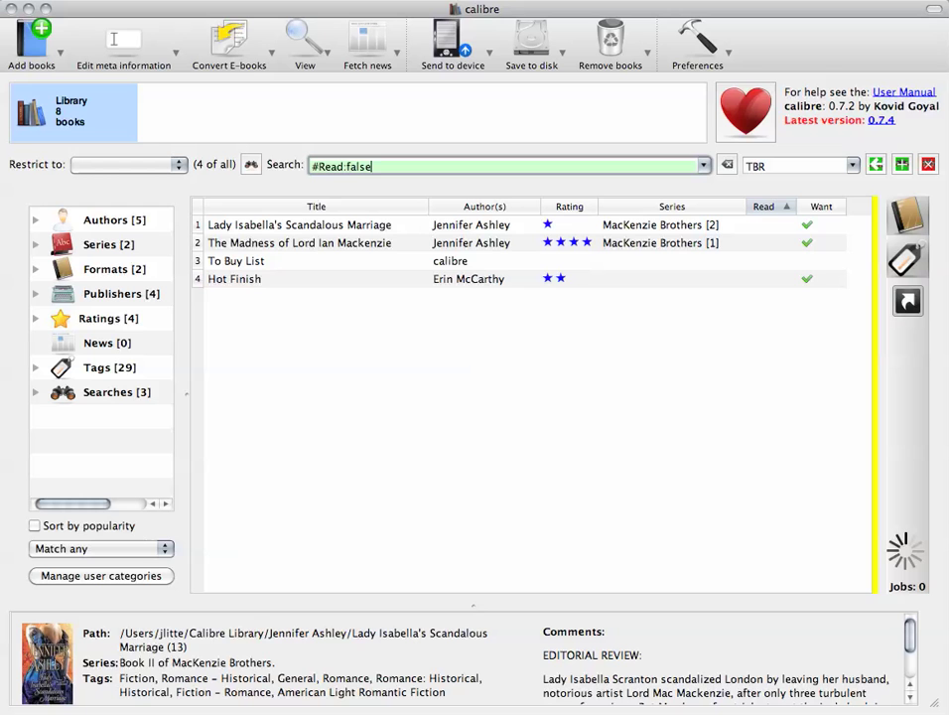
- Try the query with 'yes', then run #Read:no instead
type("yes")
key("Tab")
key("shift+Tab")
key("BackSpace")
key("BackSpace")
key("BackSpace")
type("no")
key("Tab")
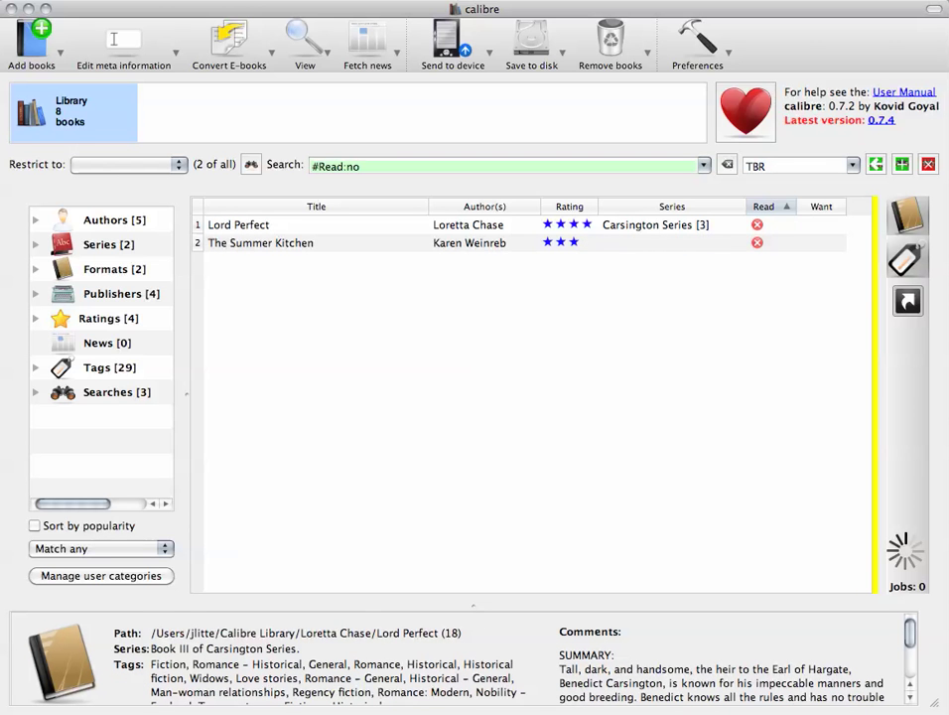
key("shift+Tab")
- Apply the To Buy List saved search, then switch back to TBR
left_click(853, 169)
left_click(833, 205)
left_click(854, 164)
left_click(833, 194)
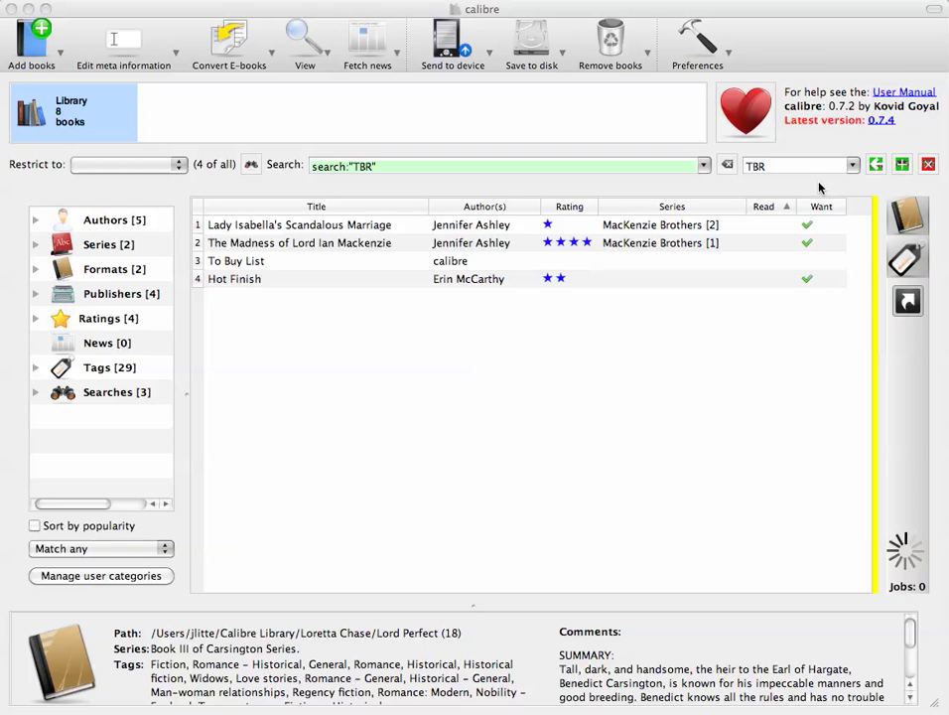
- Apply To Buy List, select all three wanted books, and open the conversion choices
left_click(852, 166)
left_click(846, 207)
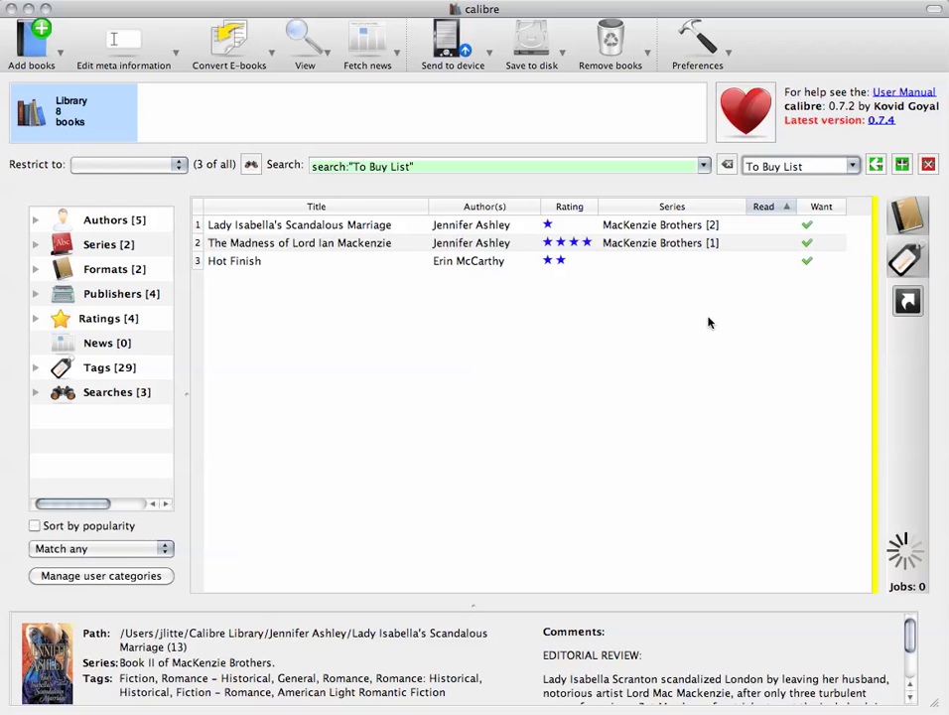
key("super+a")
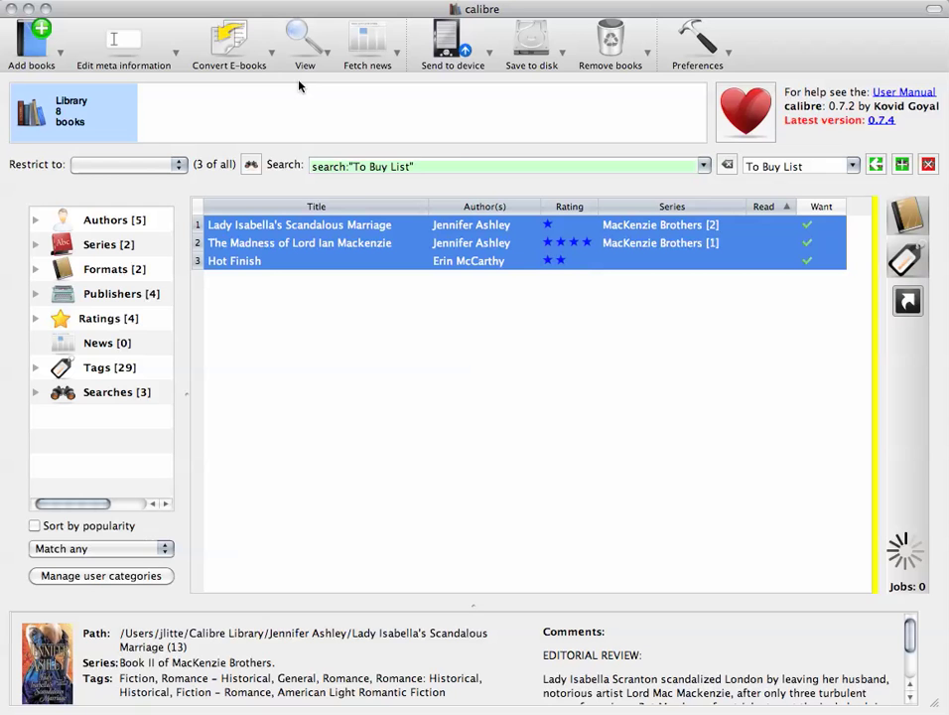
left_click(272, 57)
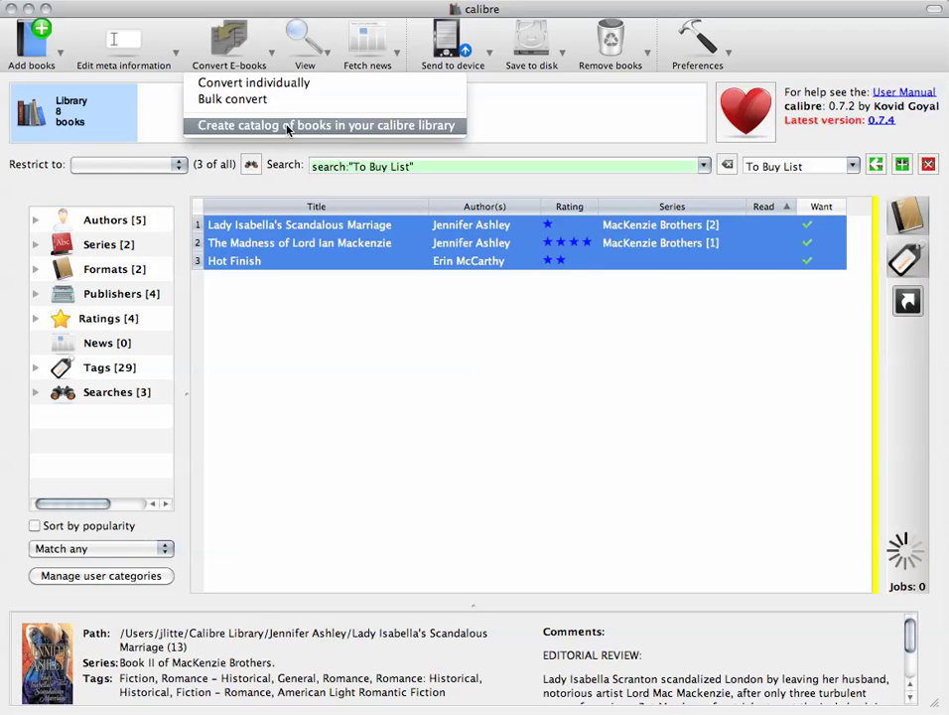
- Start a catalog of the three selected books, keeping CSV as the format
left_click(287, 126)
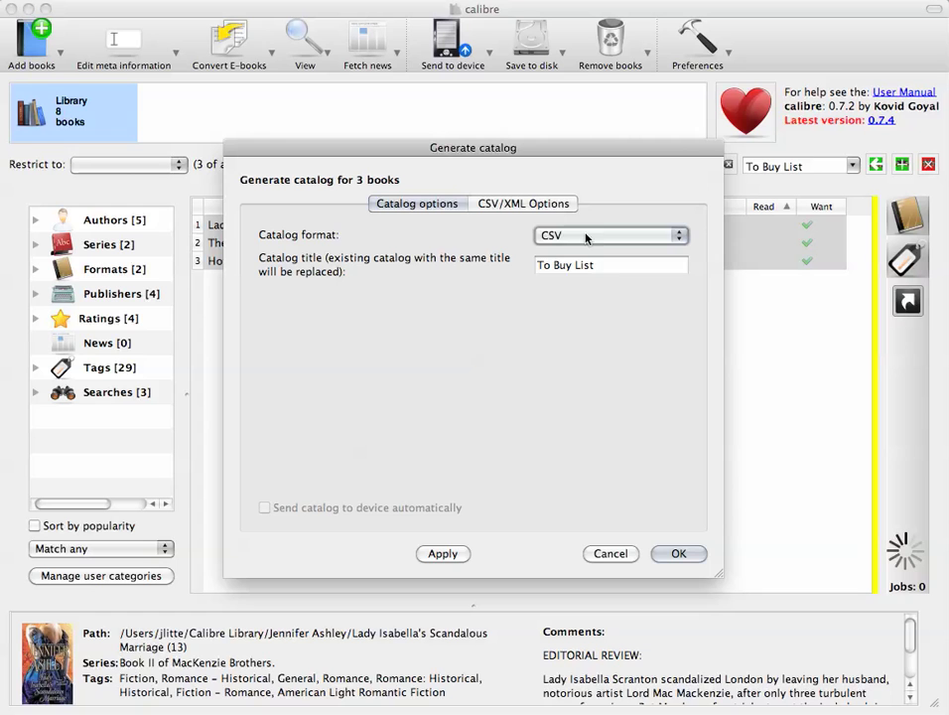
left_click(588, 237)
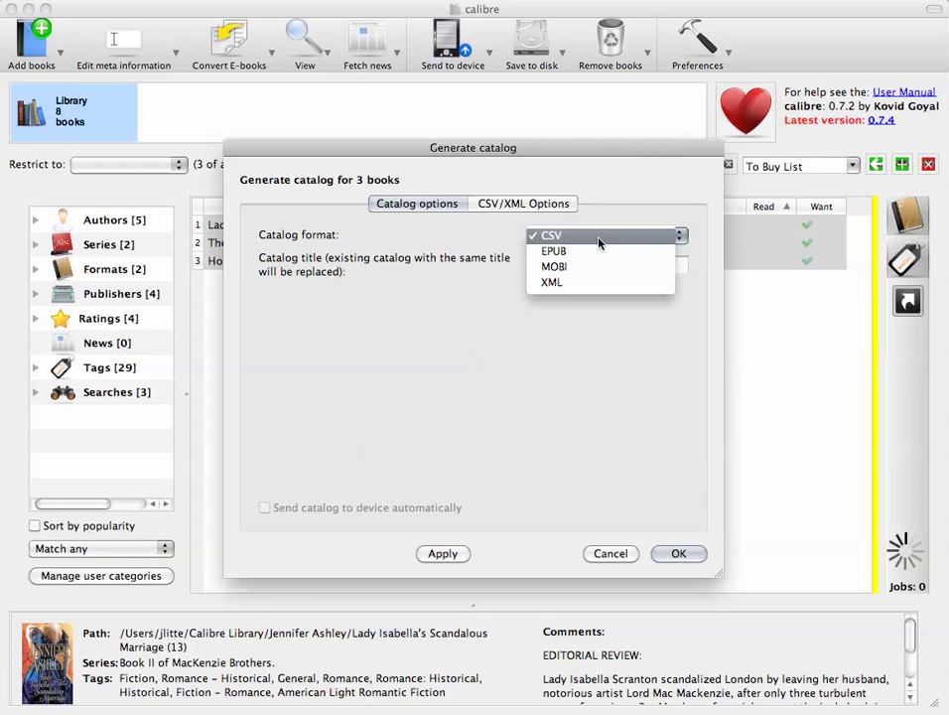
left_click(534, 235)
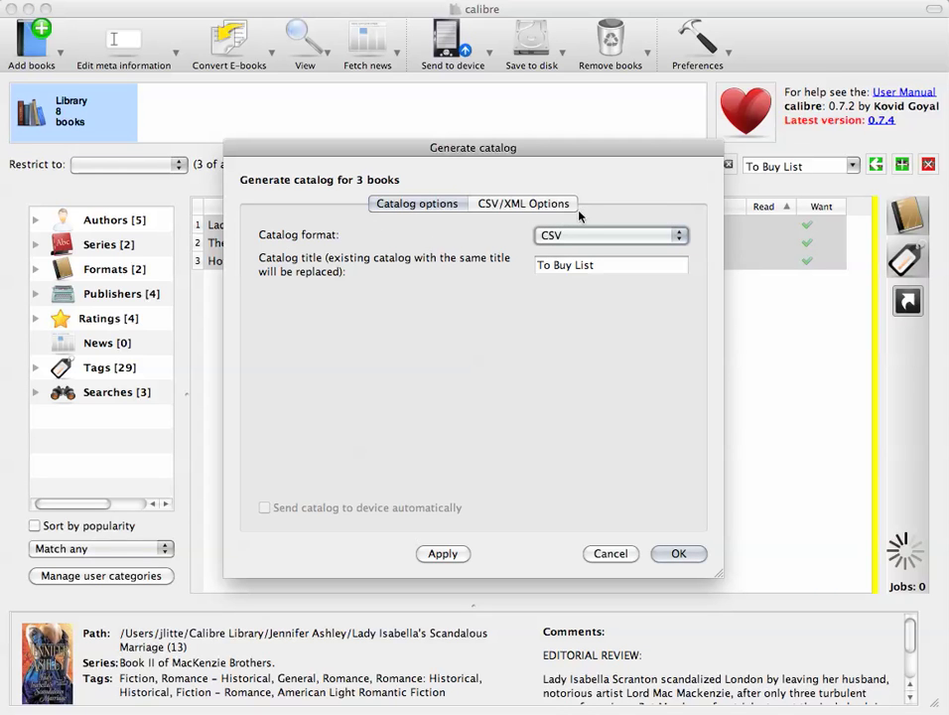
- Include the title field in the CSV/XML options, then cancel the catalog dialog
left_click(542, 207)
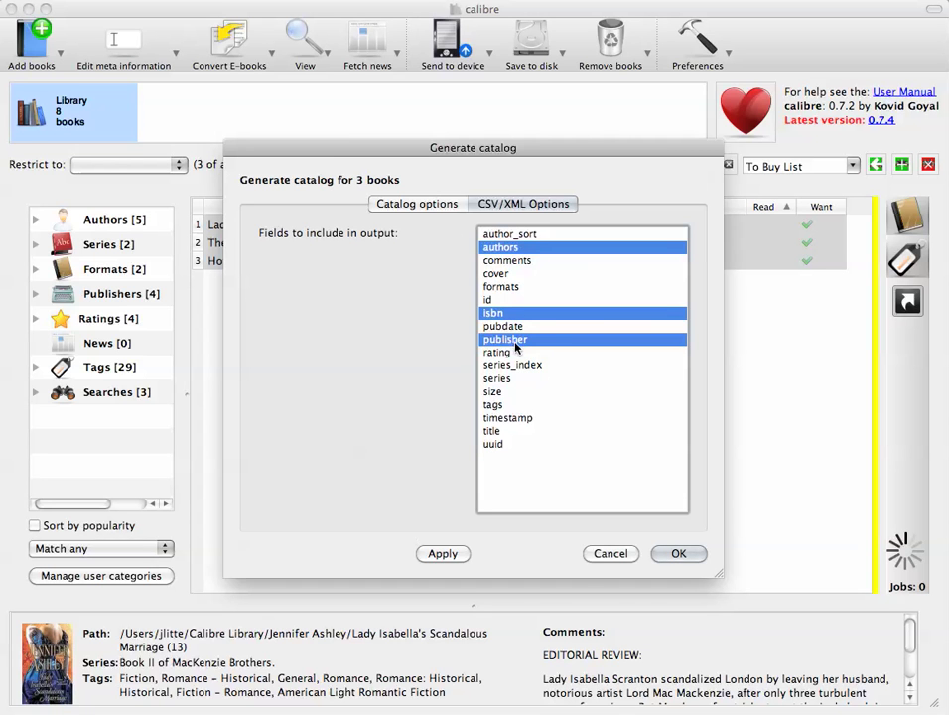
left_click(498, 432)
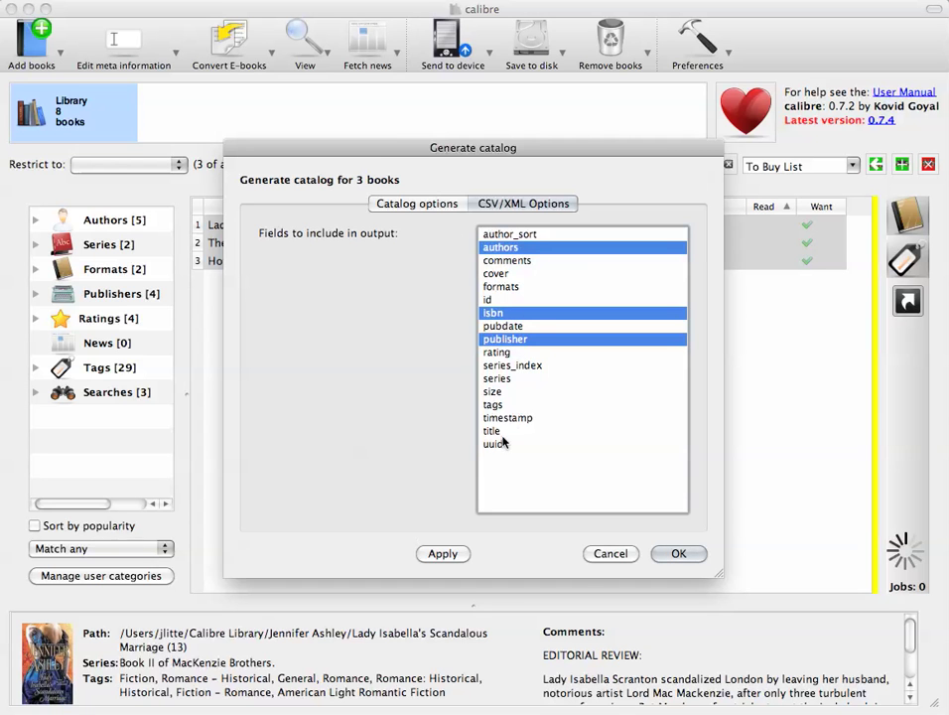
left_click(607, 554)
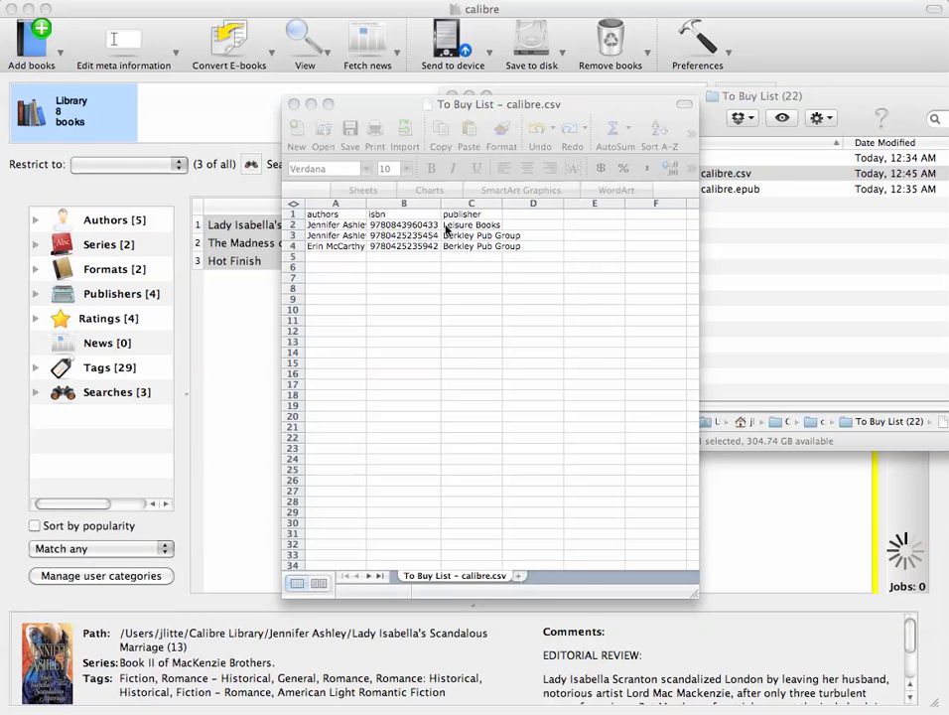
- Bring the 'To Buy List - calibre.csv' Excel window to the front
left_click(484, 265)
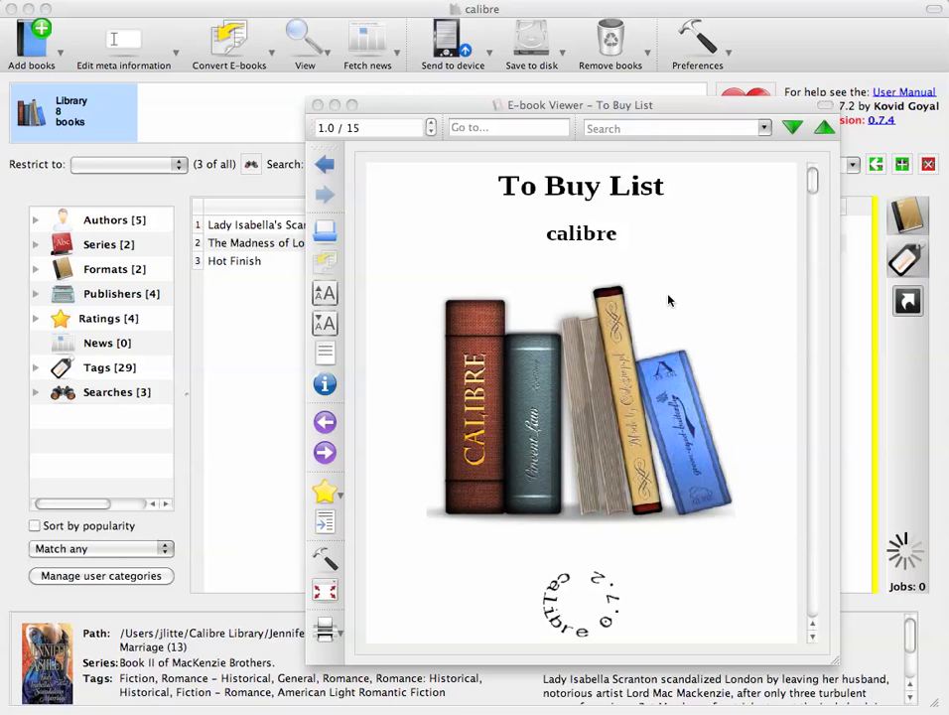
- Page through the catalog and follow the Romance, Erin McCarthy and Hot Finish links
left_click(811, 358)
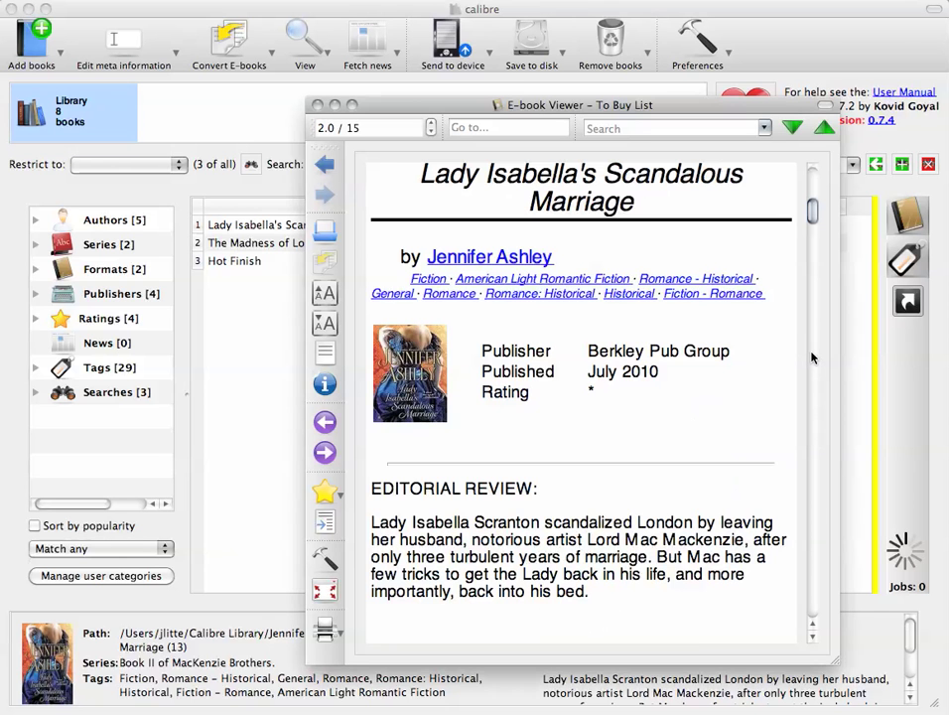
left_click(438, 294)
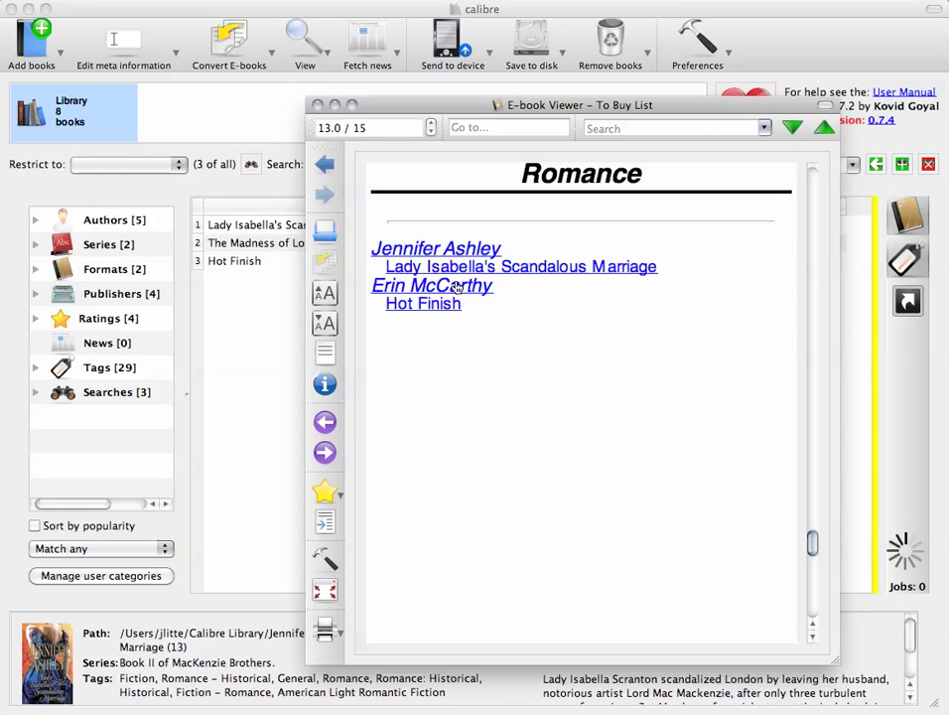
left_click(390, 285)
left_click(449, 318)
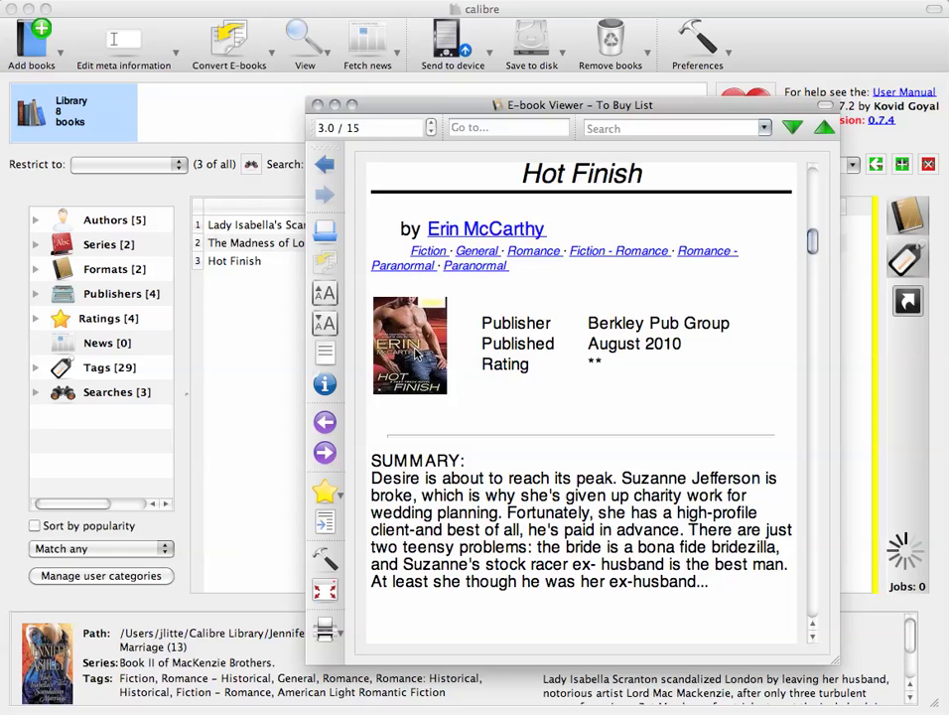